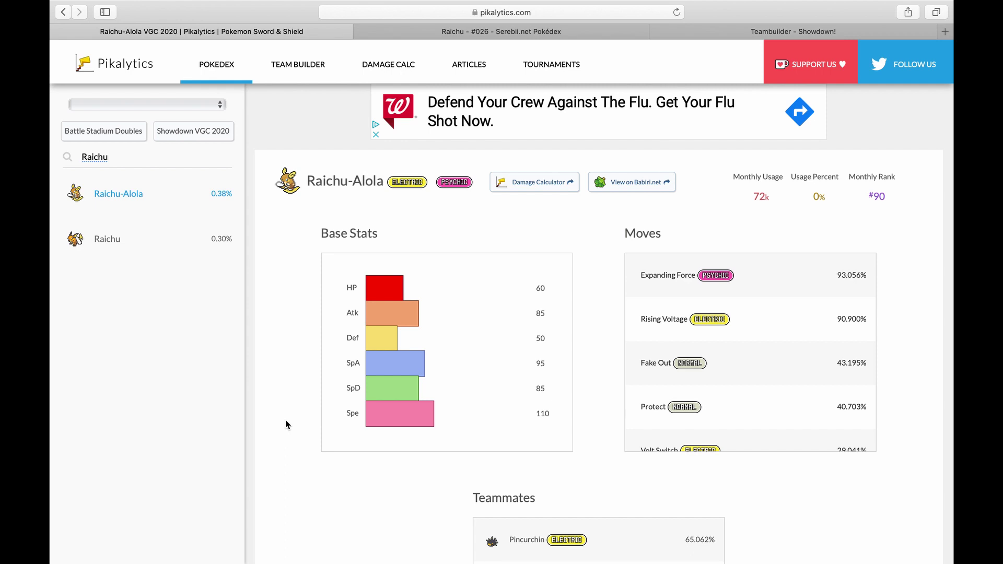
{"action": "scroll", "coordinate": [285, 425], "scroll_direction": "down", "scroll_amount": 5}
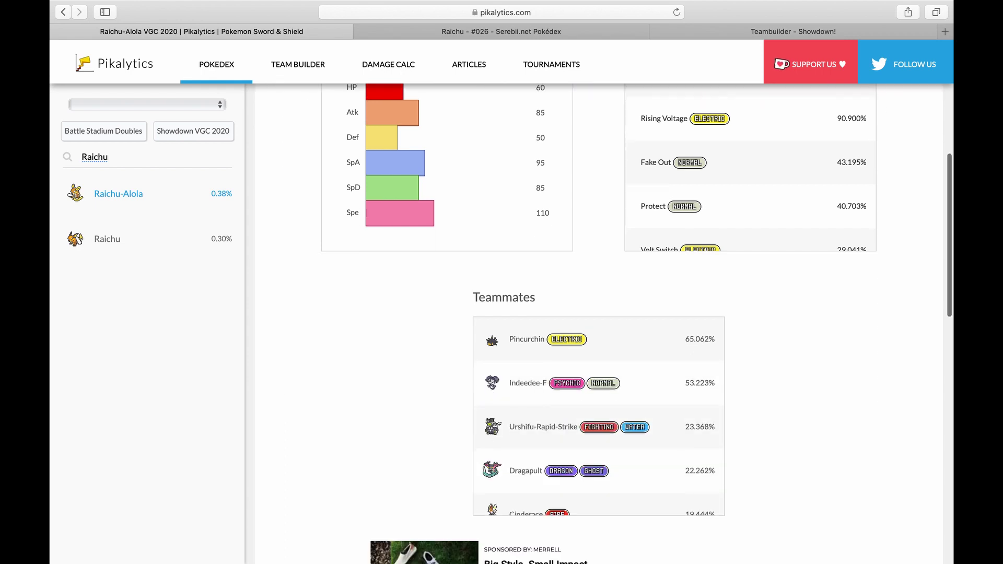
{"action": "scroll", "coordinate": [604, 324], "scroll_direction": "down", "scroll_amount": 1}
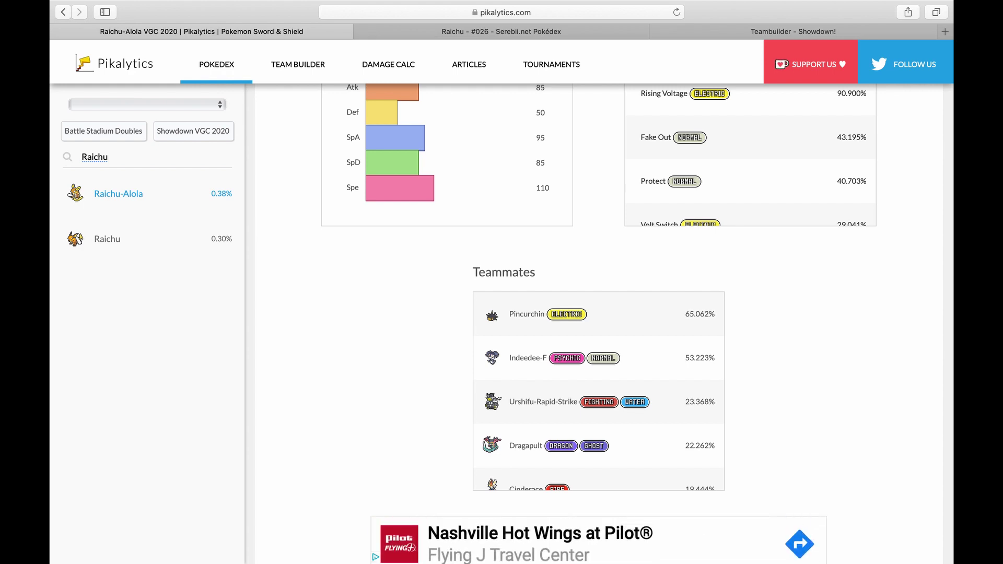
{"action": "scroll", "coordinate": [601, 324], "scroll_direction": "up", "scroll_amount": 5}
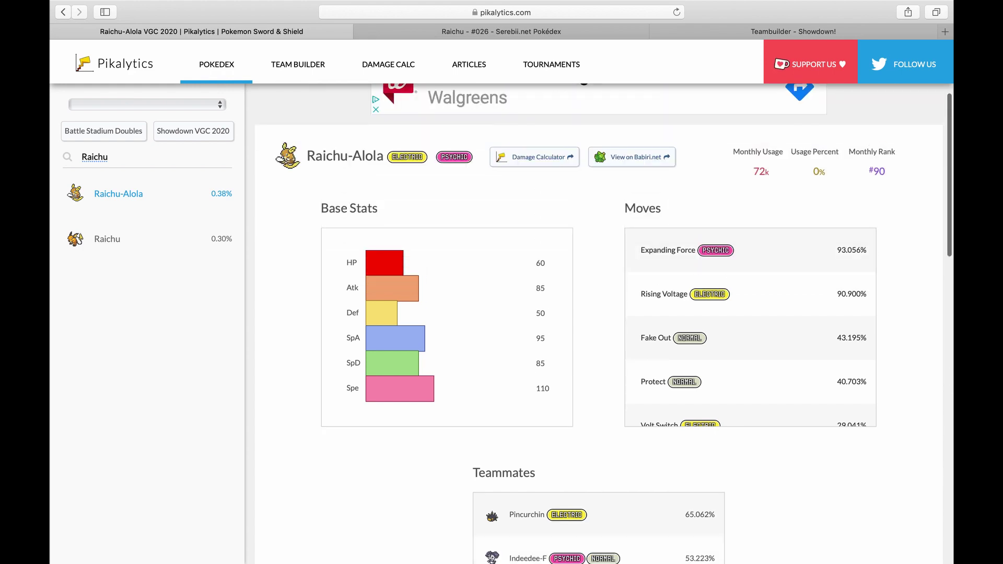
{"action": "scroll", "coordinate": [601, 324], "scroll_direction": "down", "scroll_amount": 10}
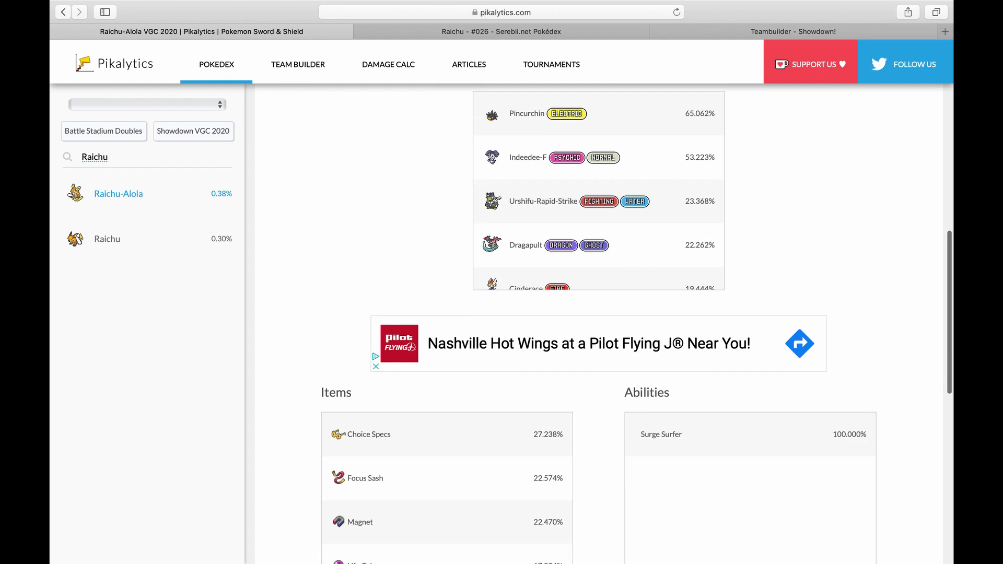
{"action": "scroll", "coordinate": [601, 324], "scroll_direction": "up", "scroll_amount": 7}
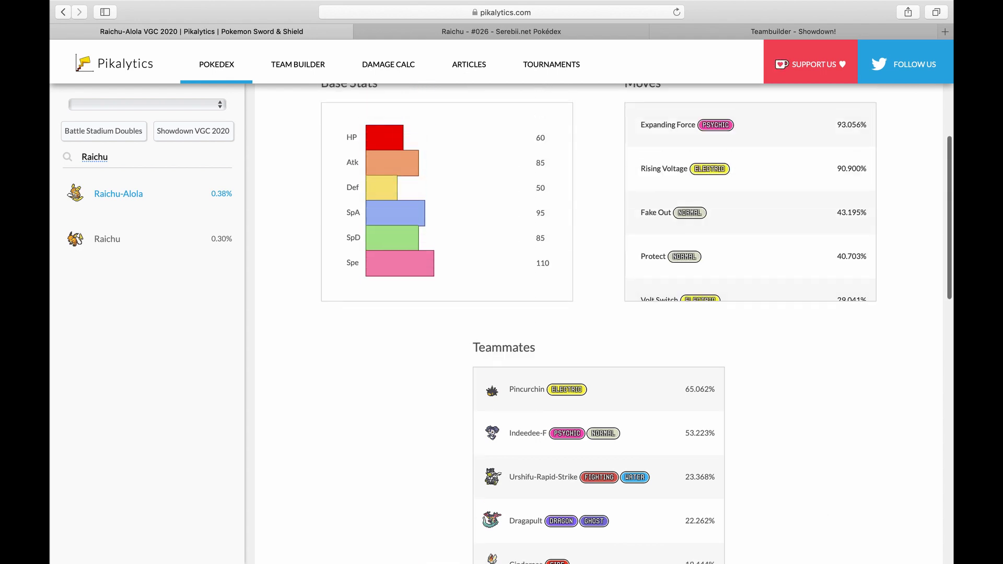
{"action": "scroll", "coordinate": [601, 324], "scroll_direction": "up", "scroll_amount": 3}
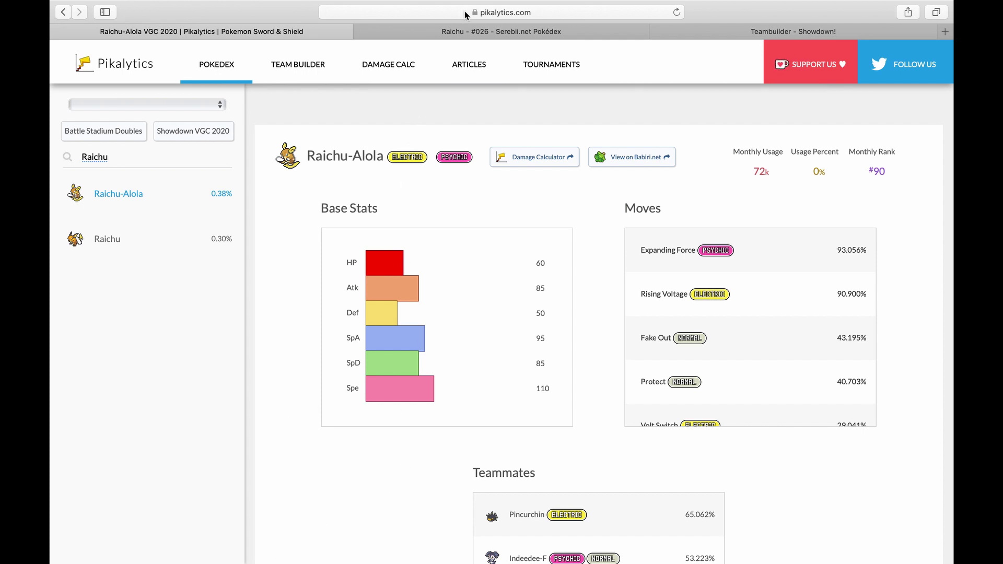
- Switch to Serebii's Raichu page, close the bottom ad, and scroll up through the TM/TR tables
{"action": "left_click", "coordinate": [474, 32]}
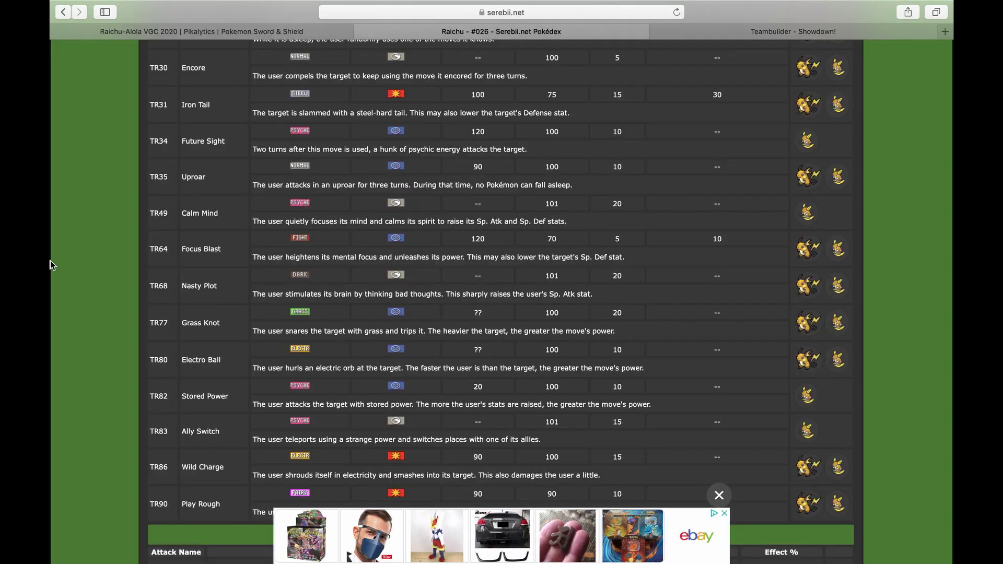
{"action": "mouse_move", "coordinate": [51, 262]}
{"action": "left_click", "coordinate": [721, 498]}
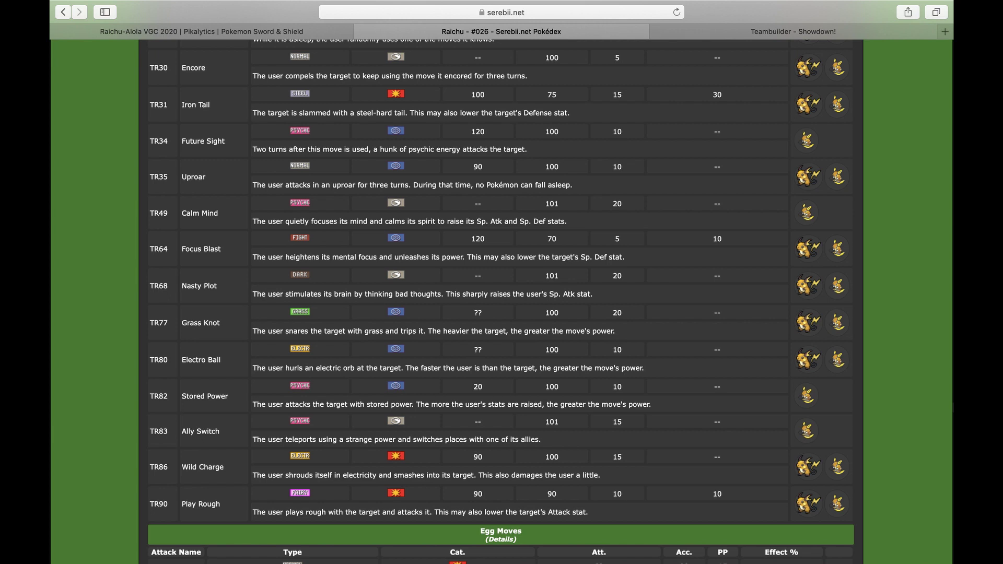
{"action": "scroll", "coordinate": [501, 302], "scroll_direction": "up", "scroll_amount": 10}
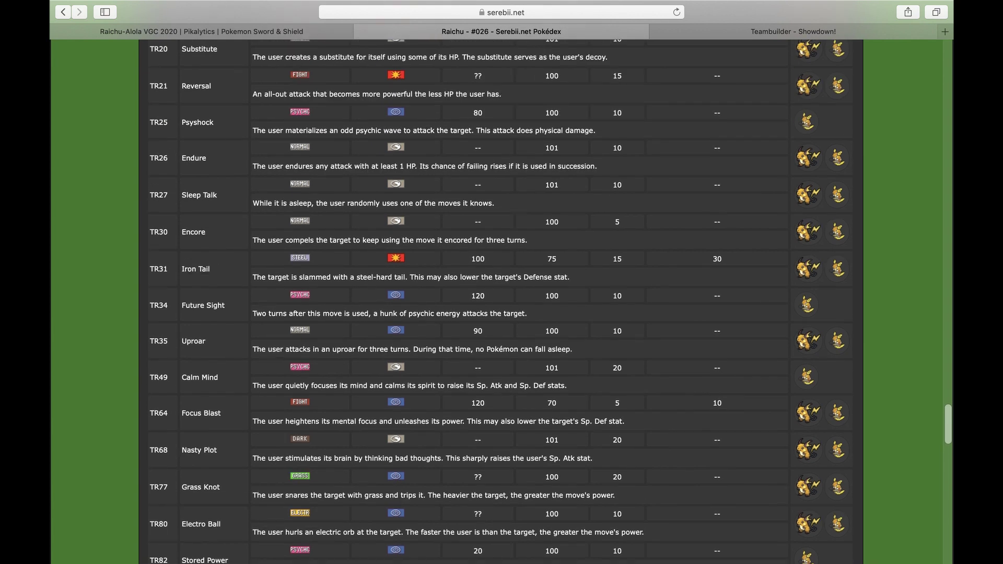
{"action": "scroll", "coordinate": [952, 391], "scroll_direction": "up", "scroll_amount": 7}
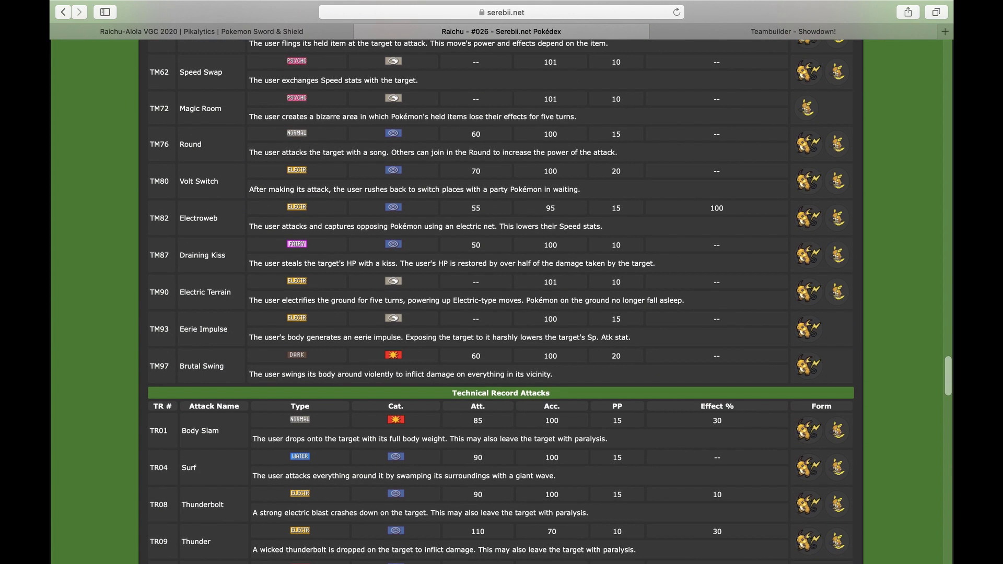
- Scroll to the top of the Raichu entry to read Surge Surfer, weaknesses and egg groups
{"action": "left_click_drag", "start_coordinate": [952, 391], "coordinate": [944, 173]}
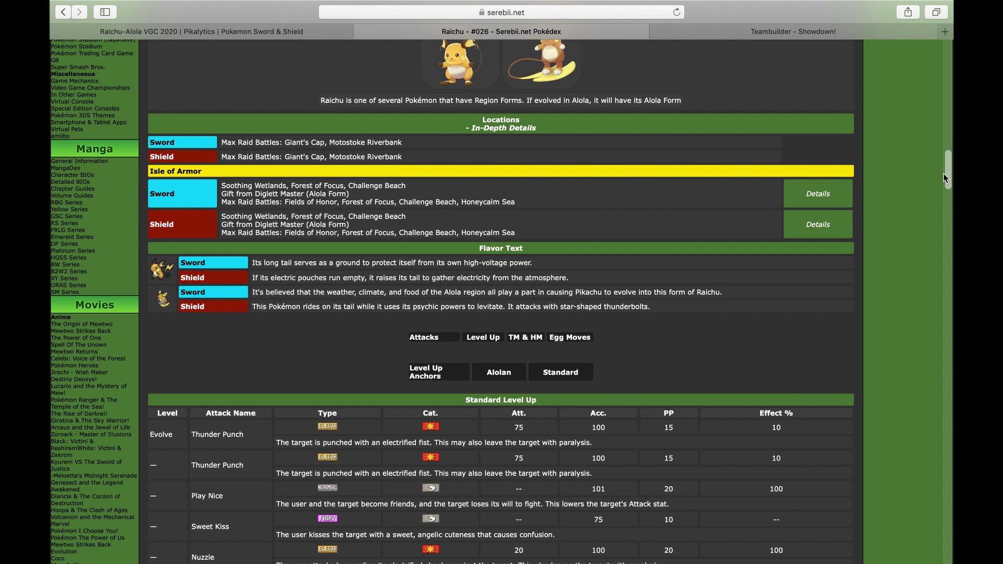
{"action": "left_click_drag", "start_coordinate": [944, 174], "coordinate": [905, 110]}
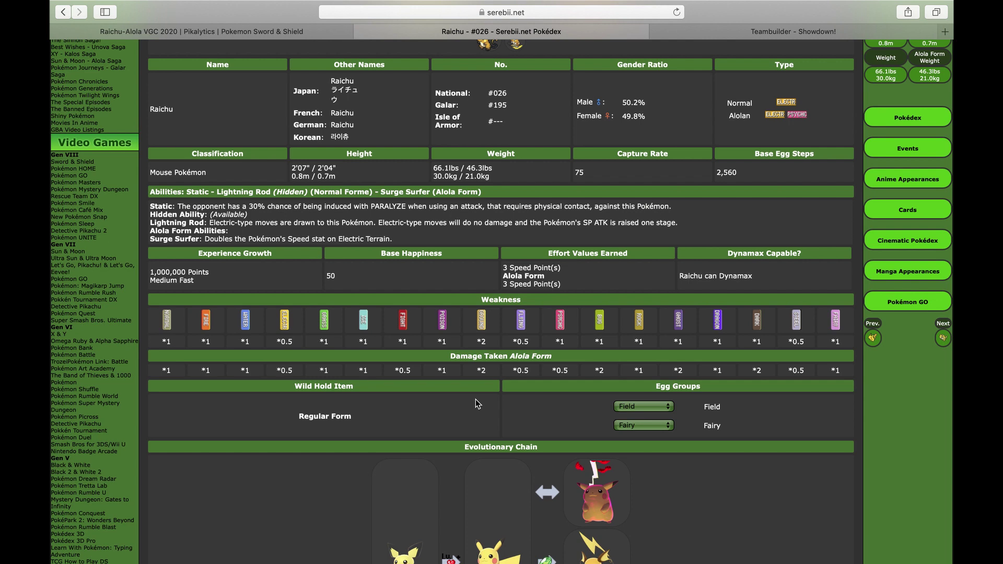
{"action": "scroll", "coordinate": [476, 399], "scroll_direction": "down", "scroll_amount": 5}
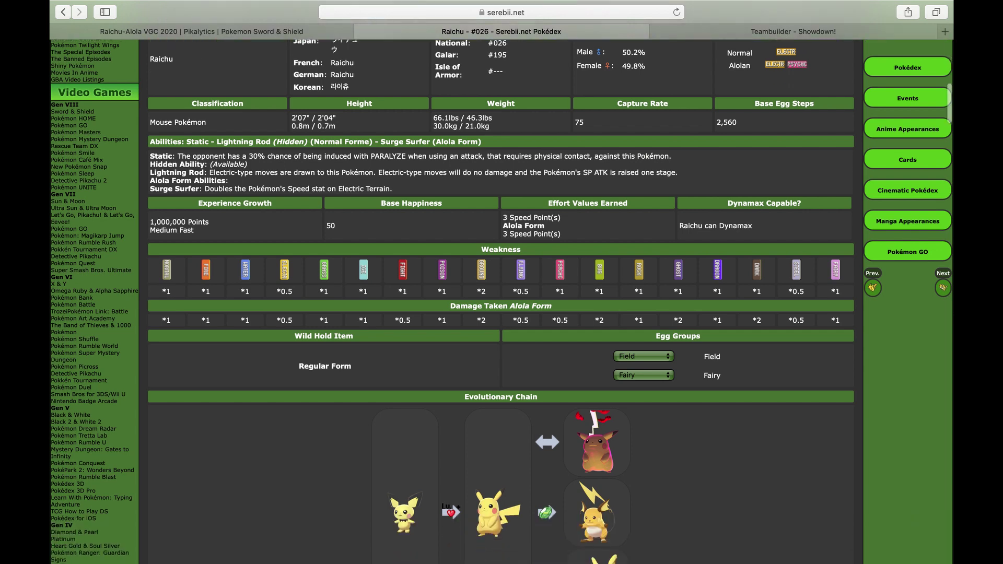
{"action": "scroll", "coordinate": [490, 143], "scroll_direction": "down", "scroll_amount": 10}
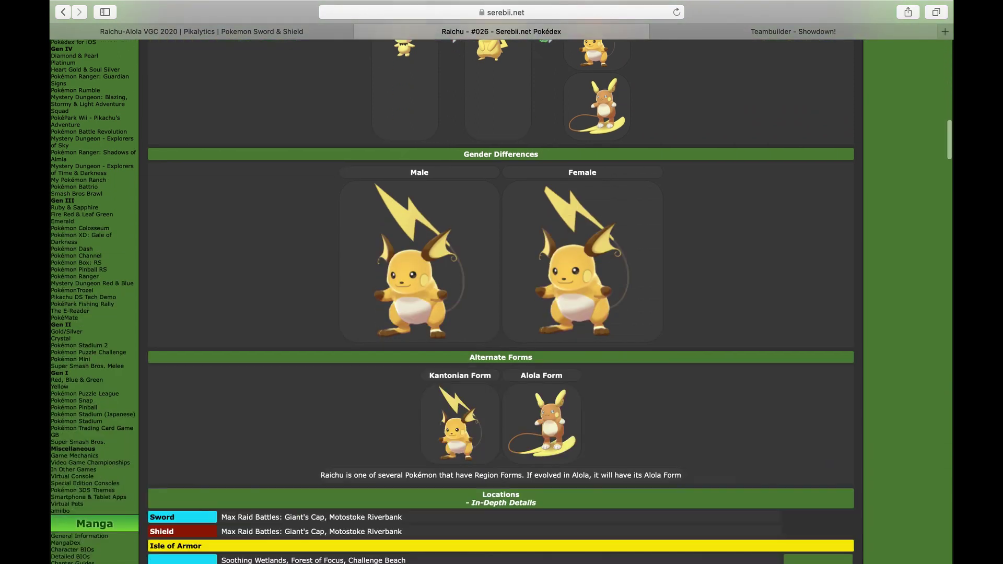
{"action": "scroll", "coordinate": [500, 301], "scroll_direction": "down", "scroll_amount": 6}
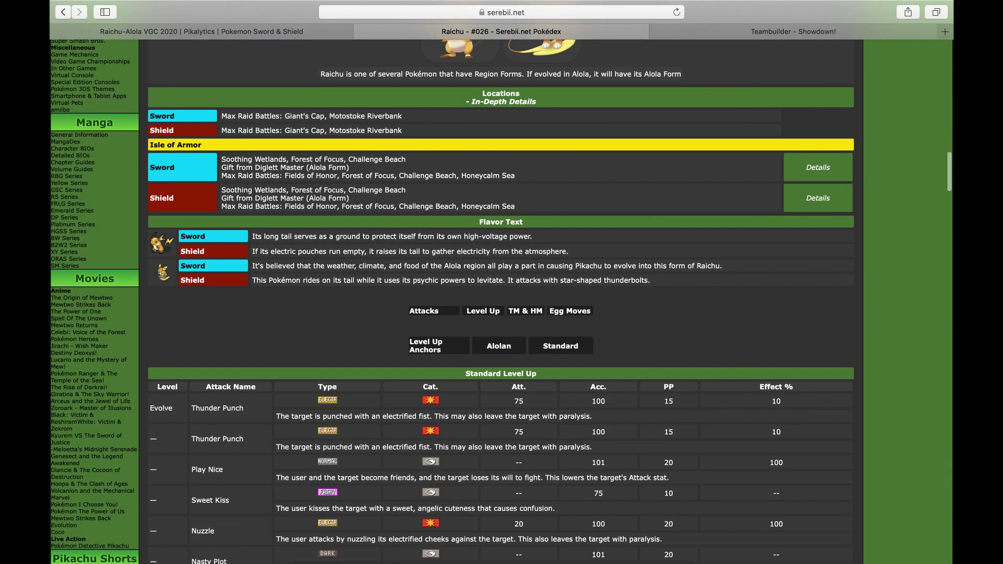
{"action": "scroll", "coordinate": [501, 301], "scroll_direction": "up", "scroll_amount": 10}
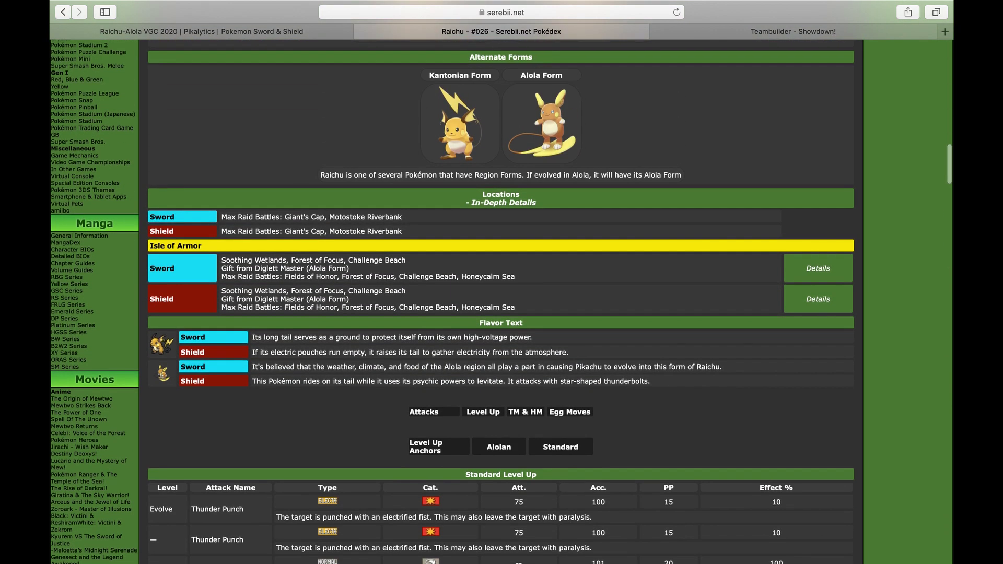
{"action": "scroll", "coordinate": [501, 302], "scroll_direction": "up", "scroll_amount": 13}
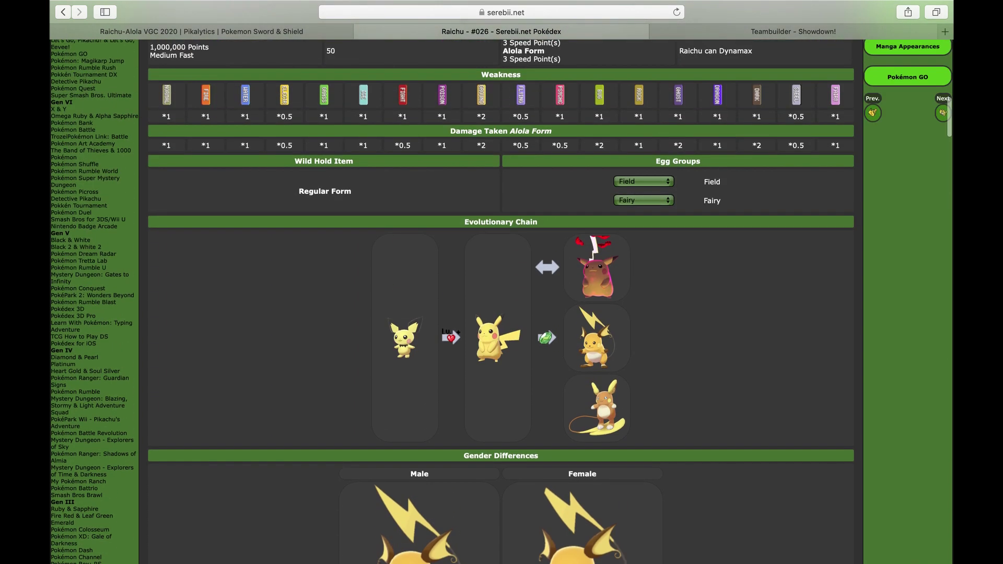
{"action": "scroll", "coordinate": [501, 302], "scroll_direction": "up", "scroll_amount": 1}
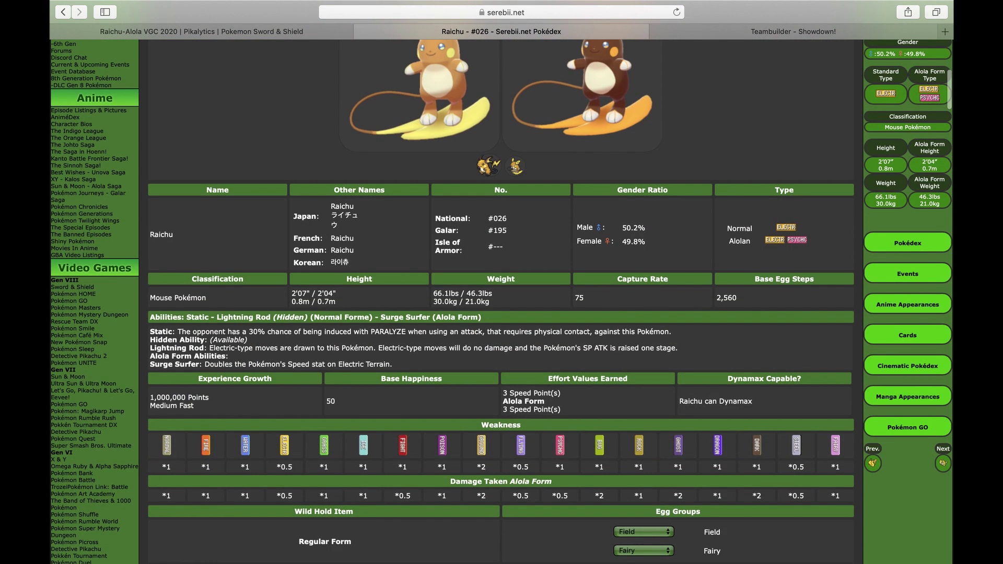
- Return to the Showdown Teambuilder and open the Untitled 1 Life Orb Raichu-Alola team
{"action": "left_click", "coordinate": [757, 34]}
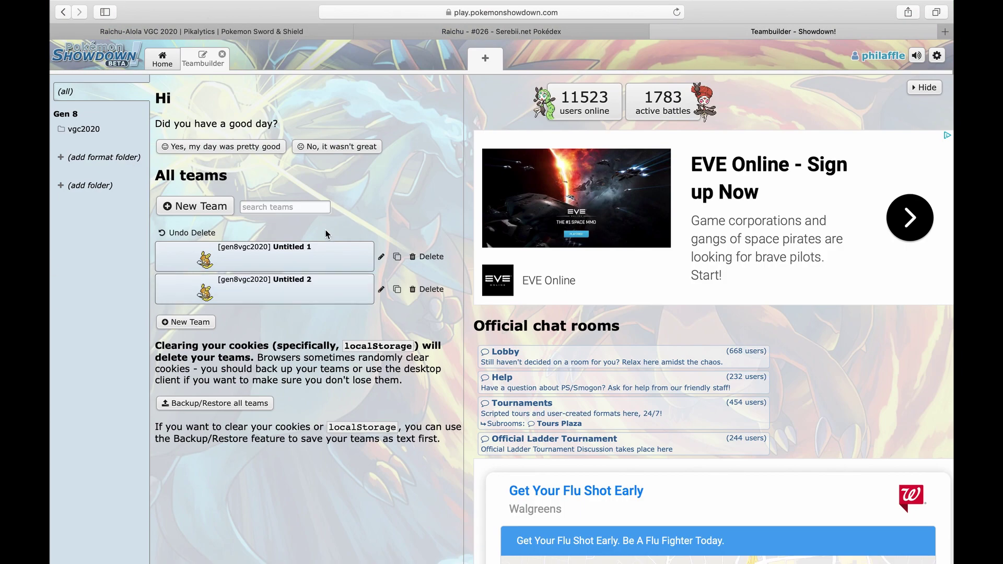
{"action": "left_click", "coordinate": [310, 253]}
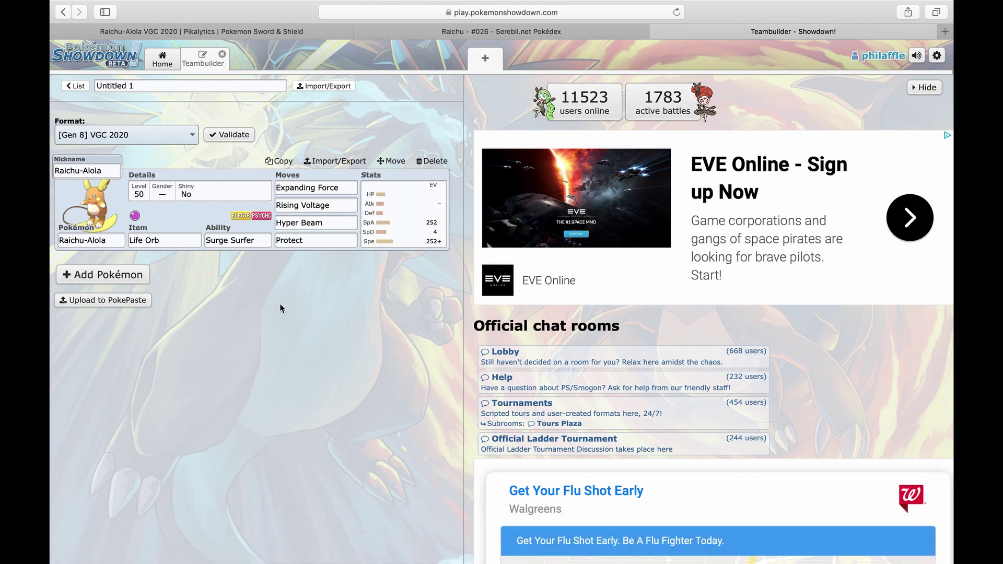
- Trim the second move to 'Rising Volt' so the move list shows only Rising Voltage
{"action": "left_click", "coordinate": [339, 206]}
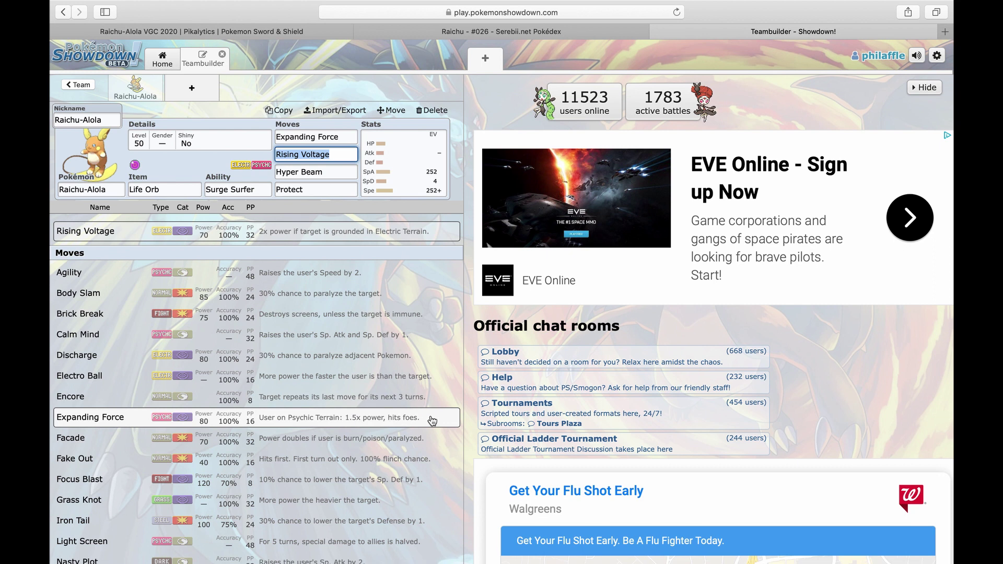
{"action": "left_click", "coordinate": [342, 158]}
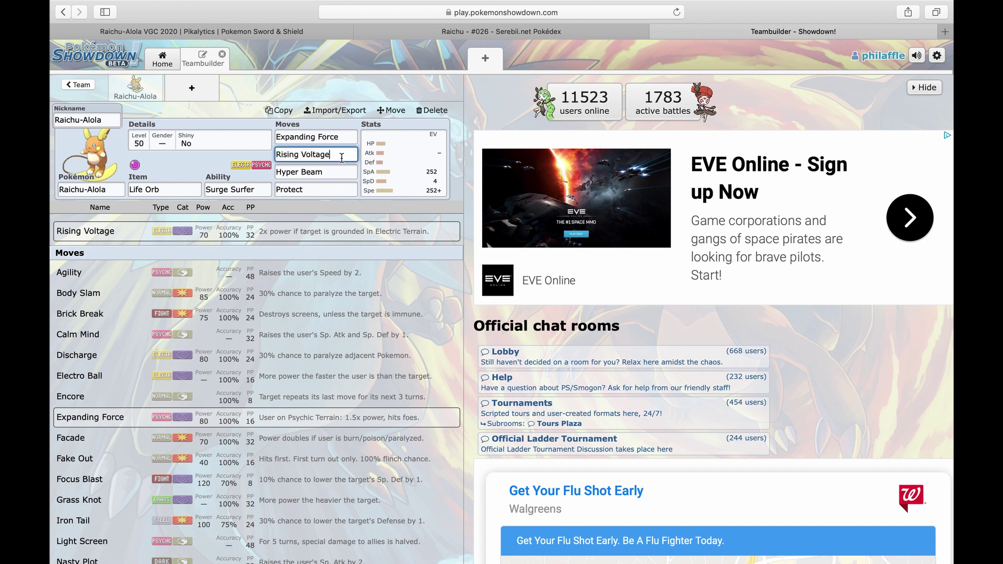
{"action": "left_click", "coordinate": [334, 137]}
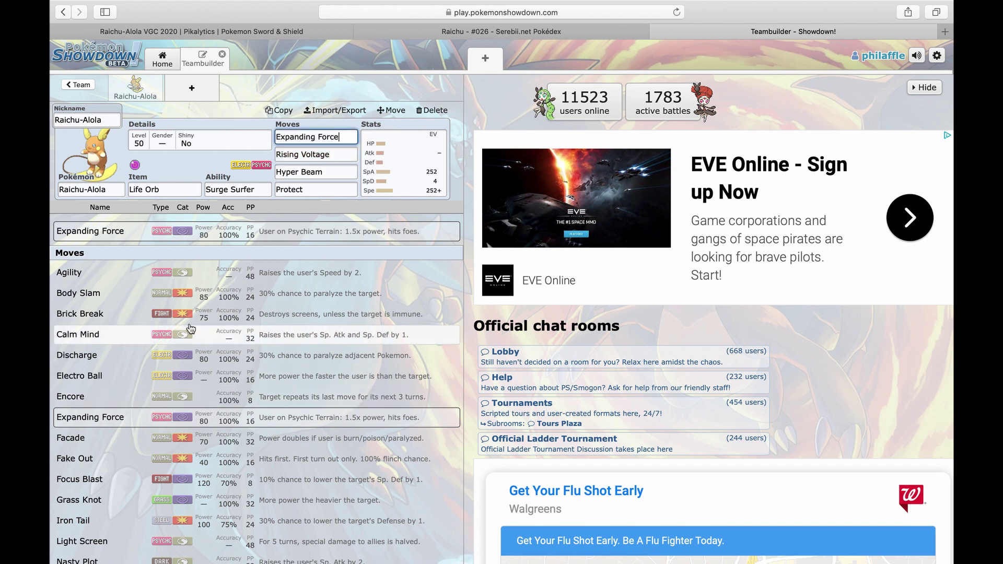
{"action": "left_click", "coordinate": [332, 154]}
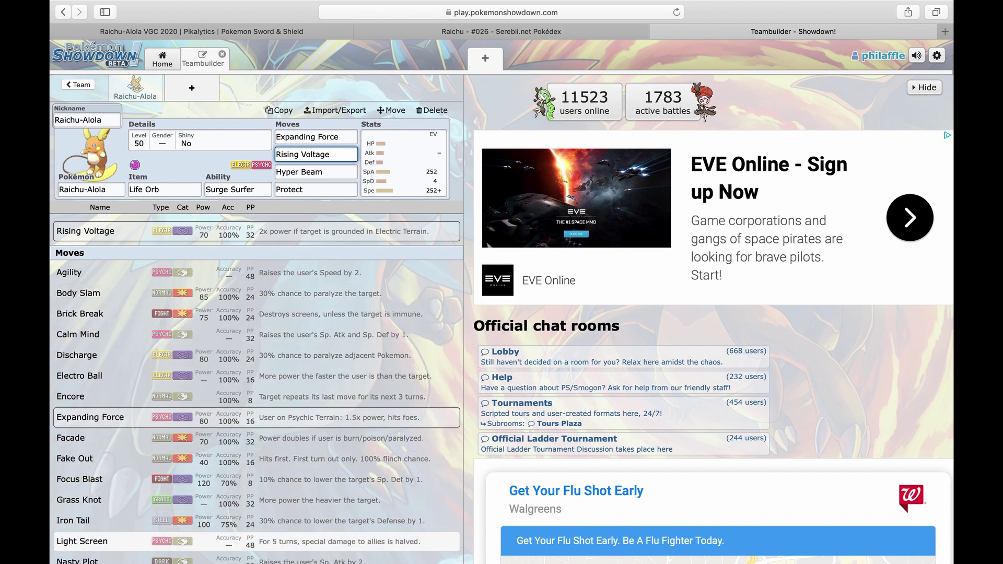
{"action": "key", "text": "BackSpace"}
{"action": "key", "text": "BackSpace"}
{"action": "key", "text": "BackSpace"}
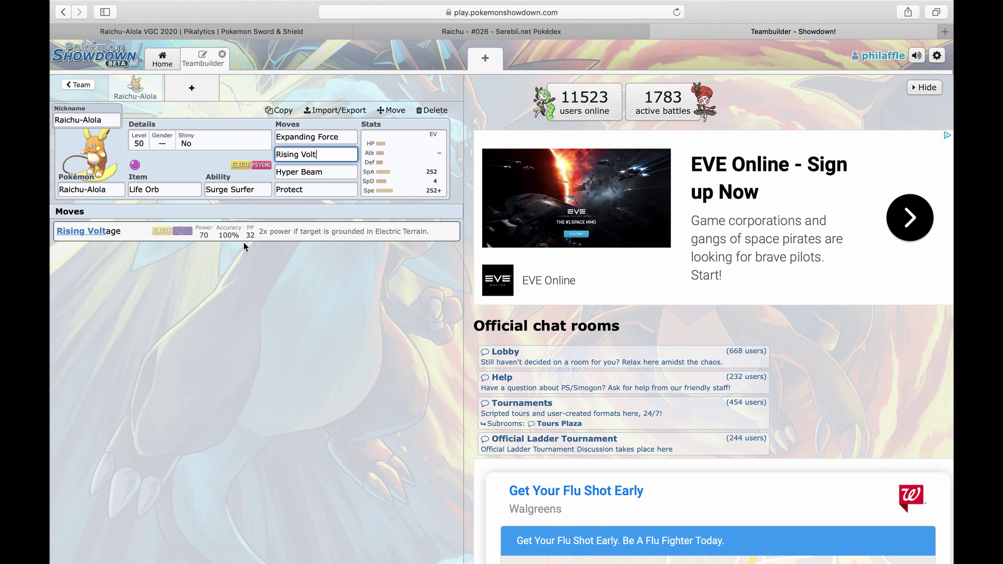
- Reselect Rising Voltage as the second move and return to the Untitled 1 team overview
{"action": "left_click", "coordinate": [146, 237]}
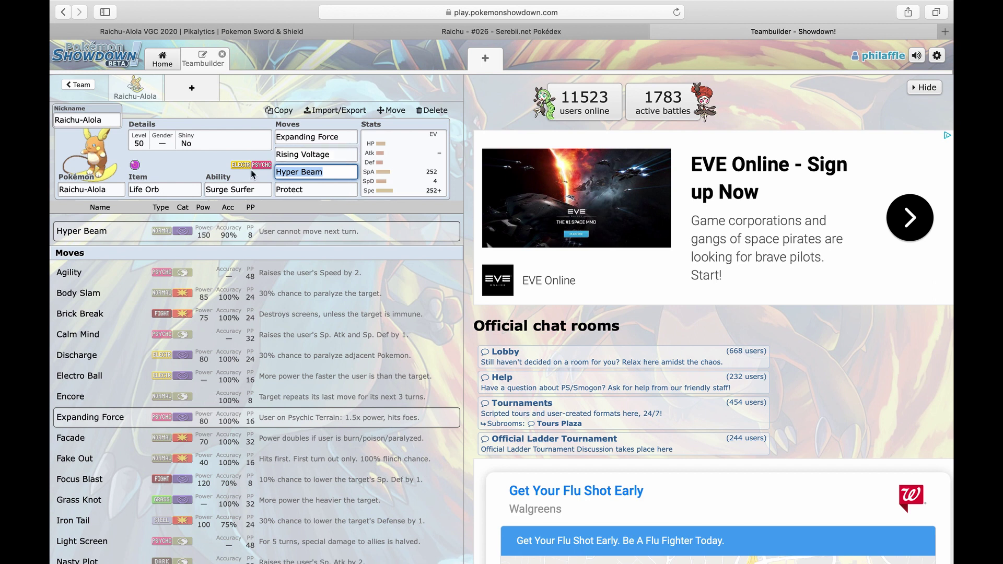
{"action": "left_click", "coordinate": [338, 178]}
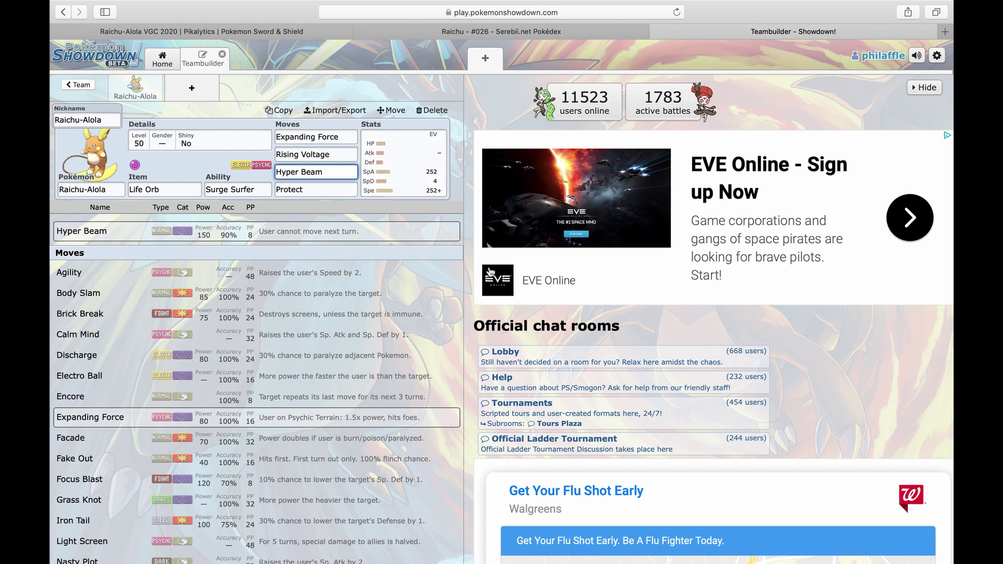
{"action": "left_click", "coordinate": [83, 85]}
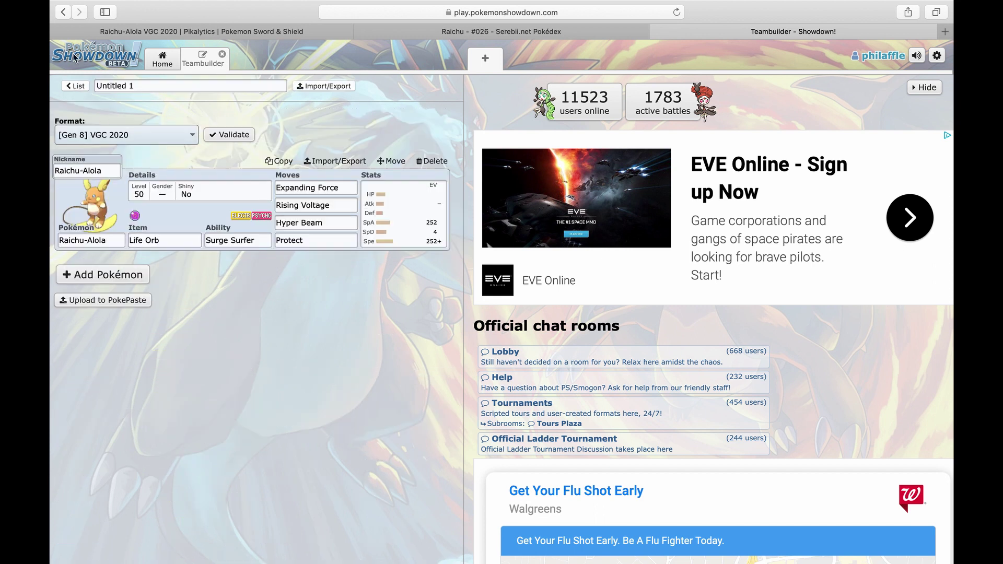
- Open the Untitled 2 team and list item options for the Choice Specs Raichu-Alola
{"action": "left_click", "coordinate": [76, 86]}
{"action": "left_click", "coordinate": [247, 307]}
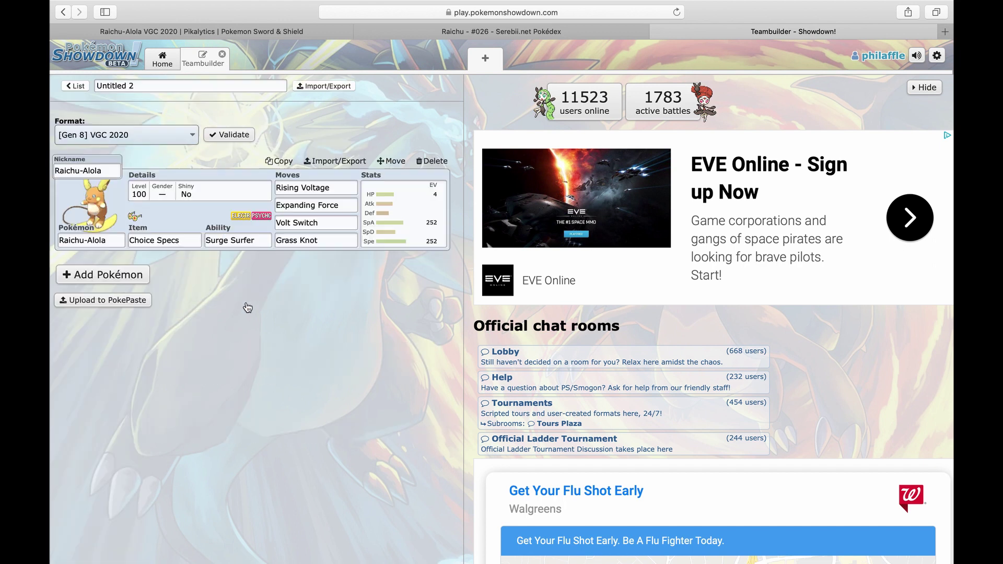
{"action": "left_click", "coordinate": [182, 241]}
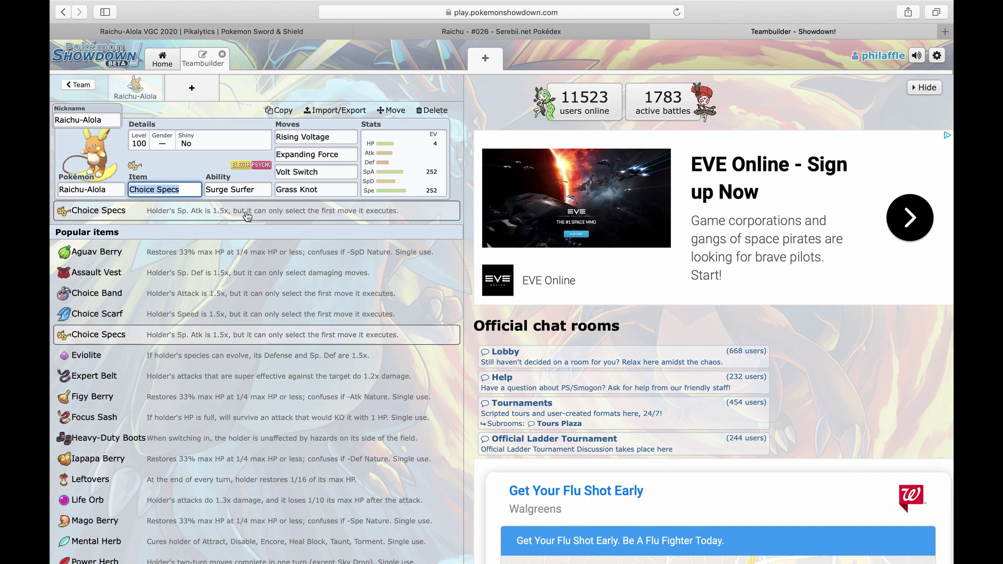
- Show the move choices, leaving Rising Voltage and Expanding Force unchanged
{"action": "left_click", "coordinate": [343, 140]}
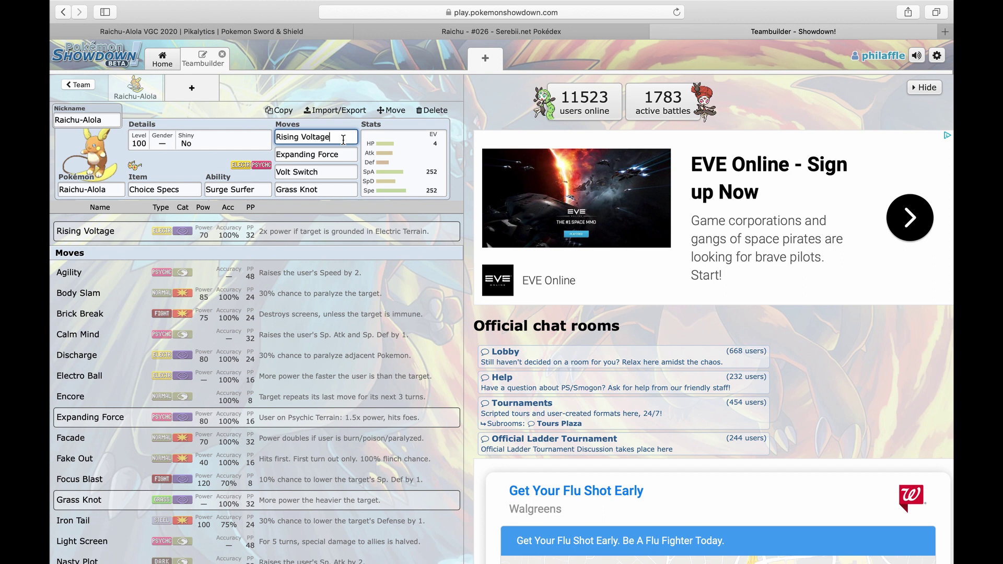
{"action": "type", "text": "\\"}
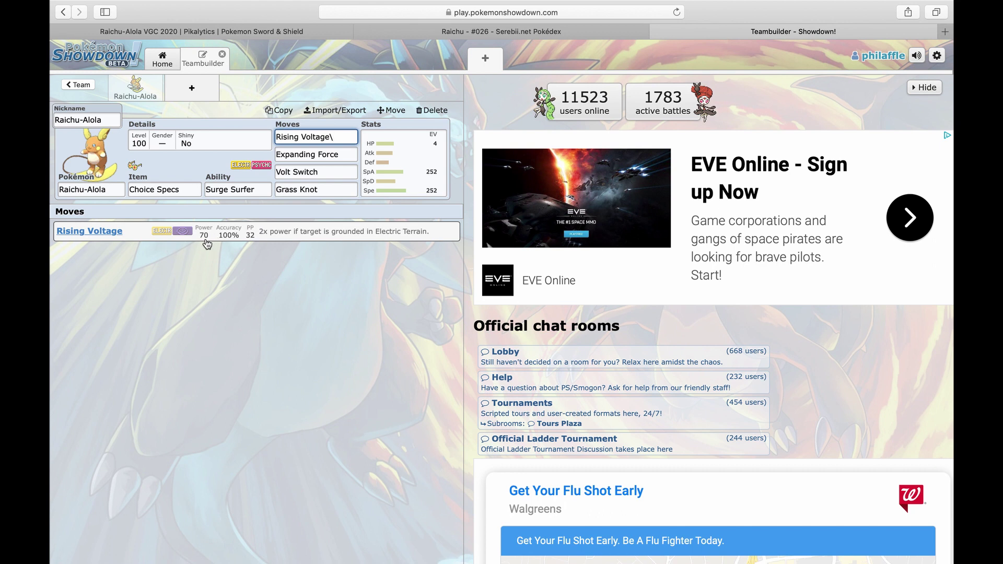
{"action": "key", "text": "BackSpace"}
{"action": "left_click", "coordinate": [340, 155]}
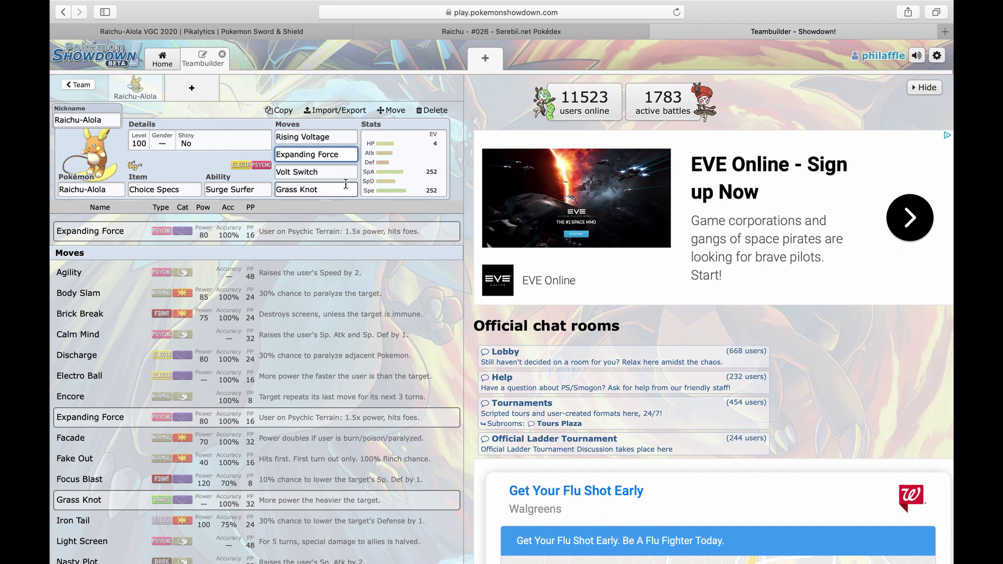
{"action": "left_click", "coordinate": [336, 172]}
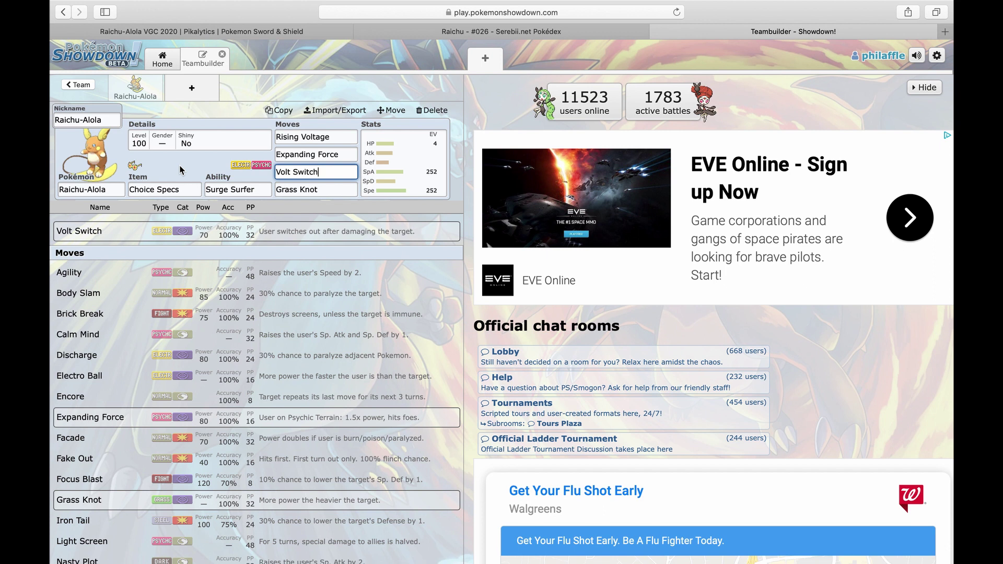
{"action": "left_click", "coordinate": [333, 186]}
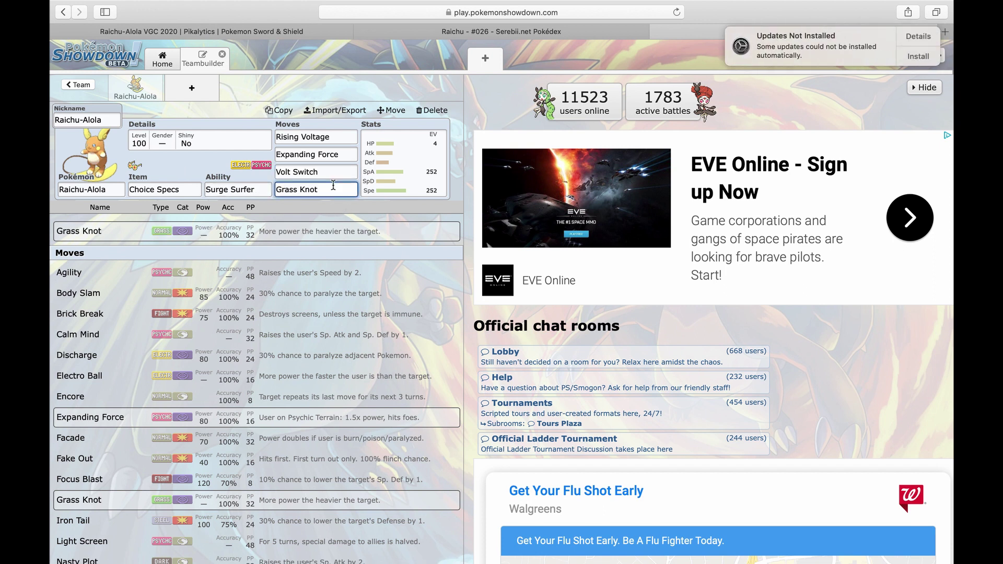